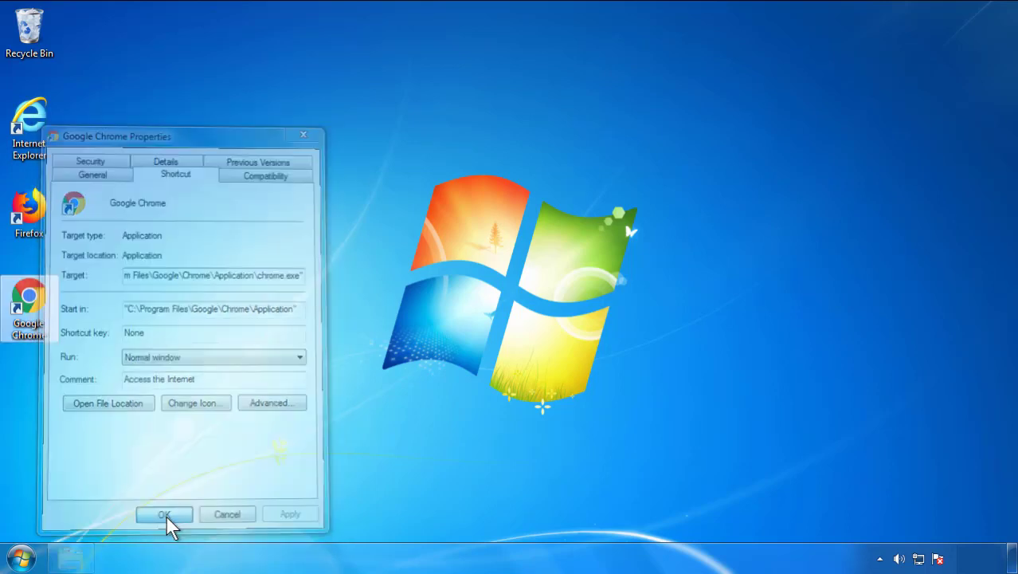
Step: Save the Google Chrome shortcut with its Target ending at chrome.exe and close its properties
left_click(21, 558)
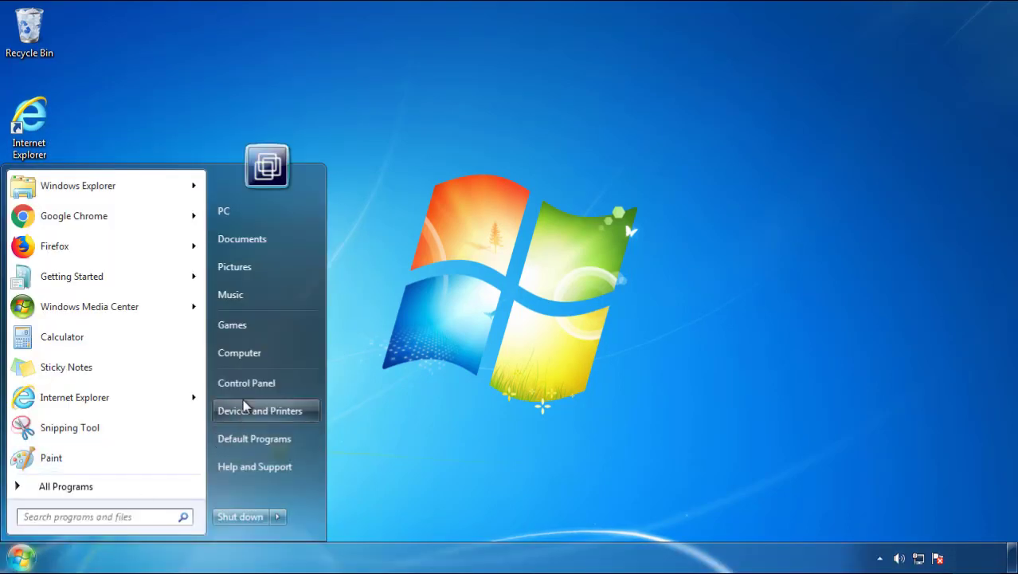
Step: Open Control Panel's installed programs list sorted newest first by Installed On date
left_click(255, 375)
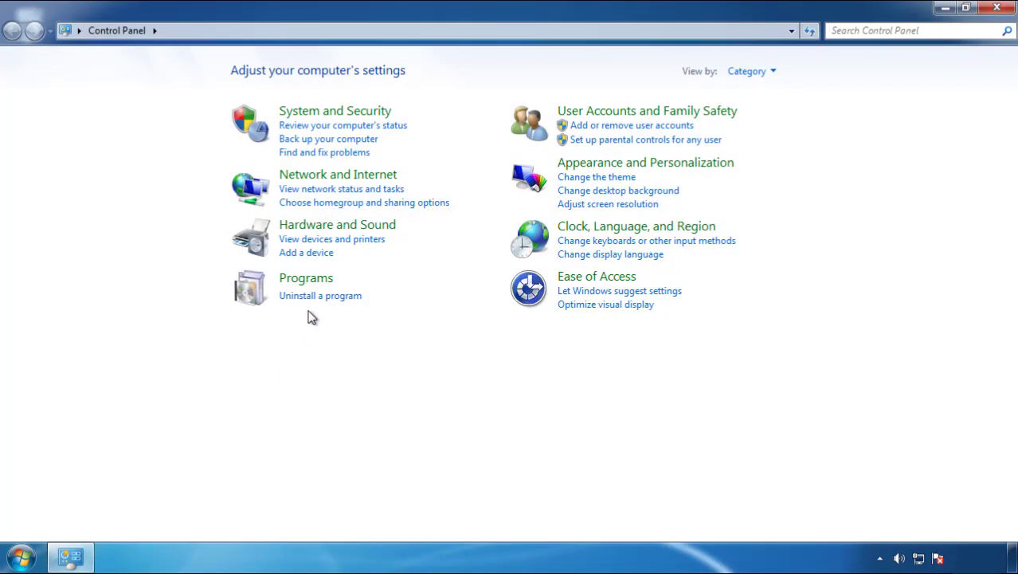
left_click(319, 295)
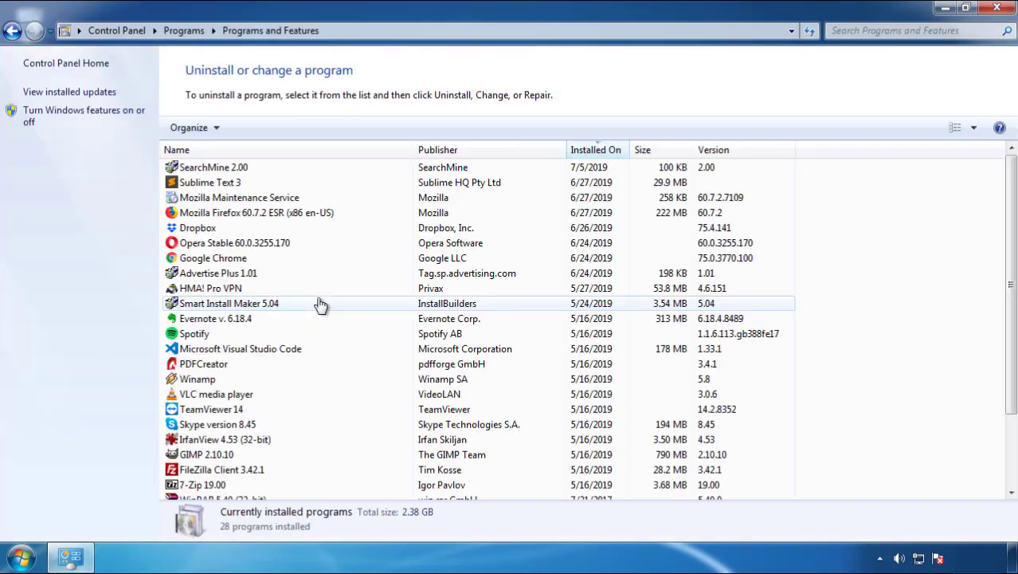
left_click(597, 152)
left_click(593, 153)
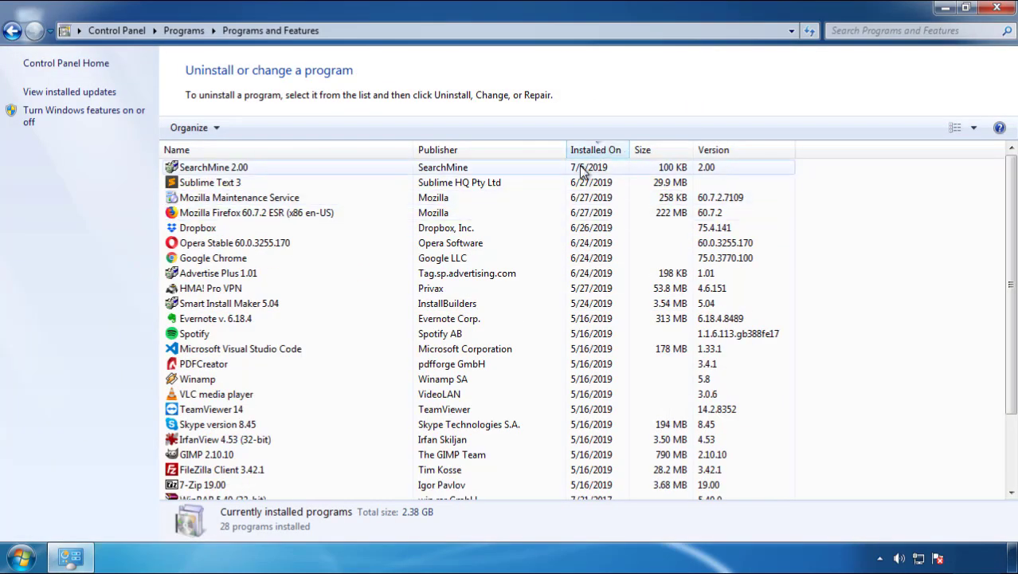
Step: Uninstall SearchMine 2.00 through its wizard and close Programs and Features
left_click(215, 169)
left_click(254, 128)
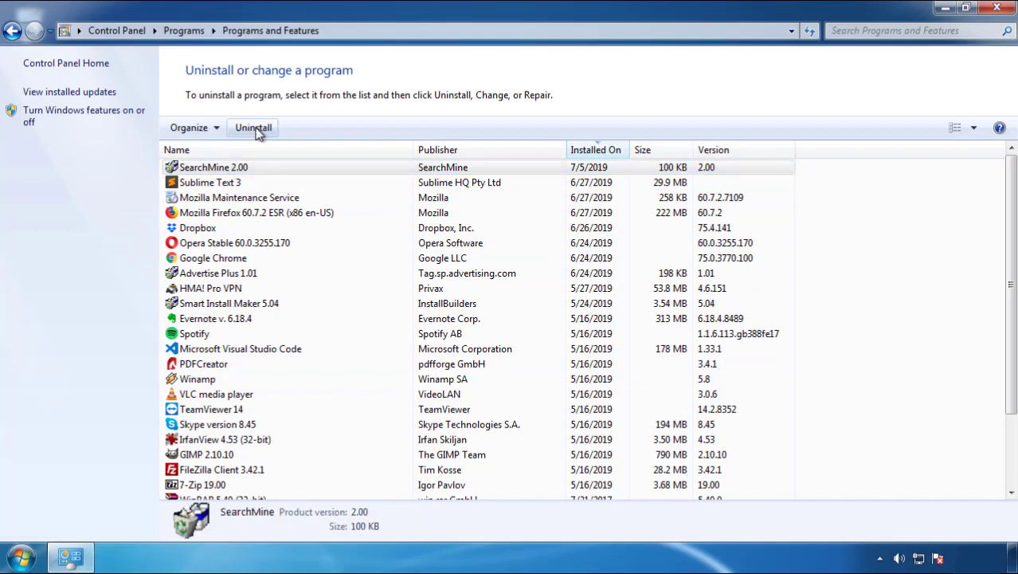
left_click(592, 422)
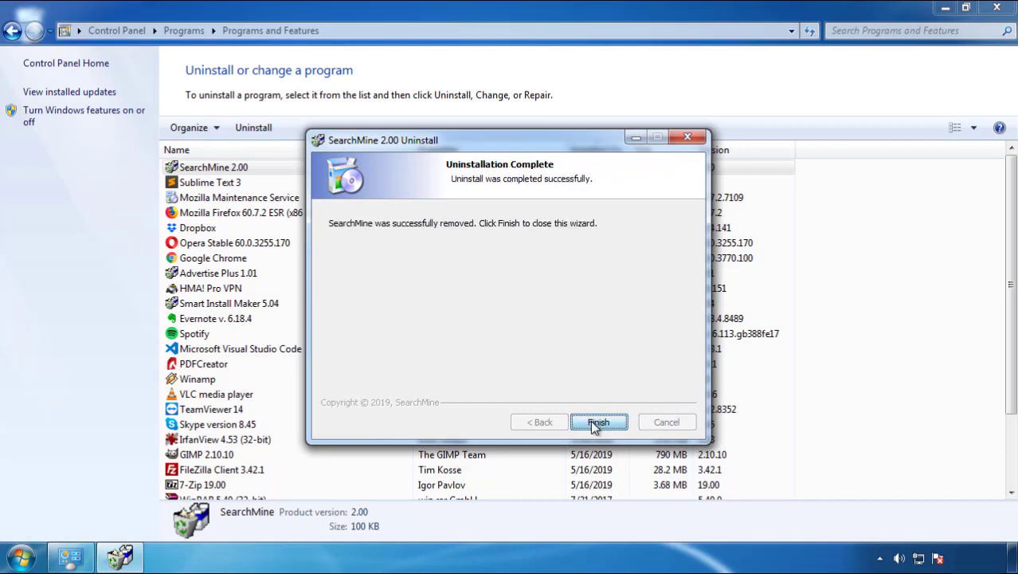
left_click(590, 420)
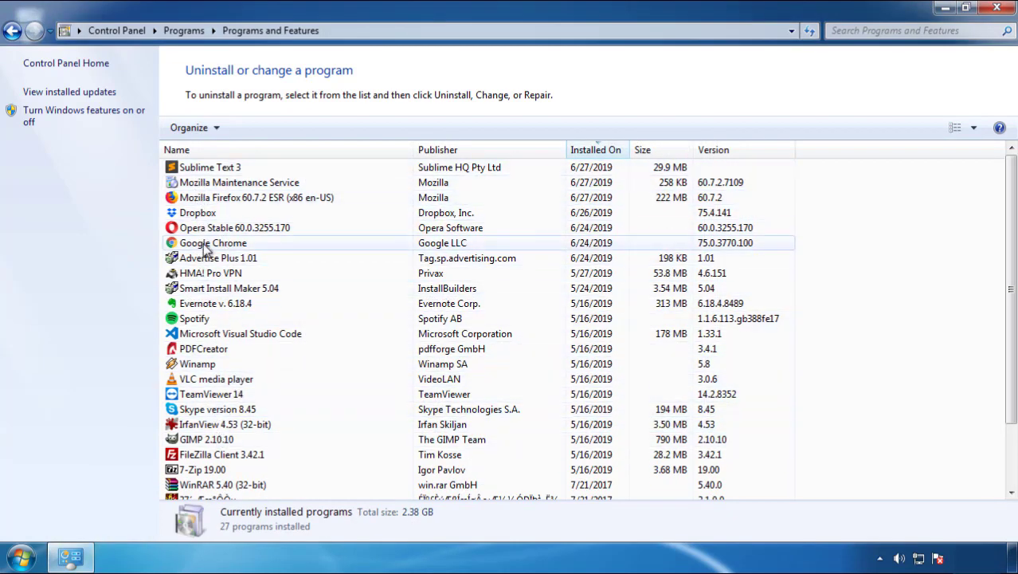
left_click(998, 9)
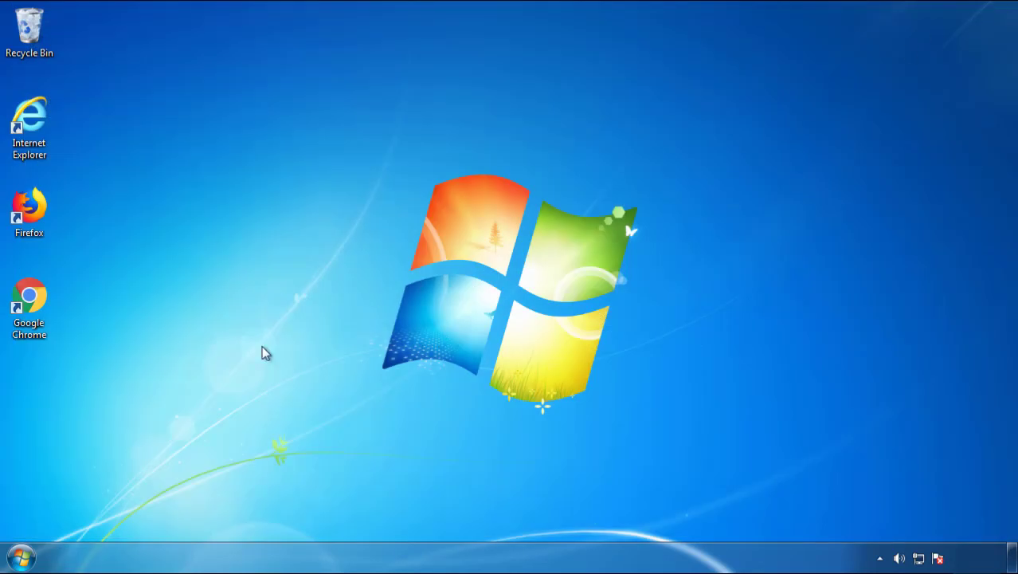
Step: Restart Windows 7 from the Start menu and select Safe Mode in the boot options
left_click(19, 561)
left_click(275, 518)
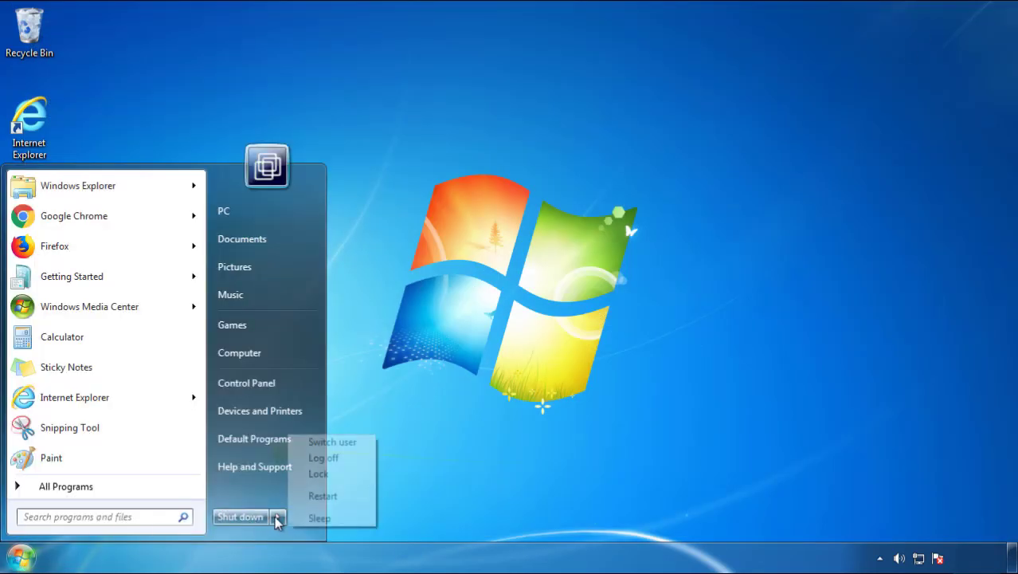
left_click(530, 434)
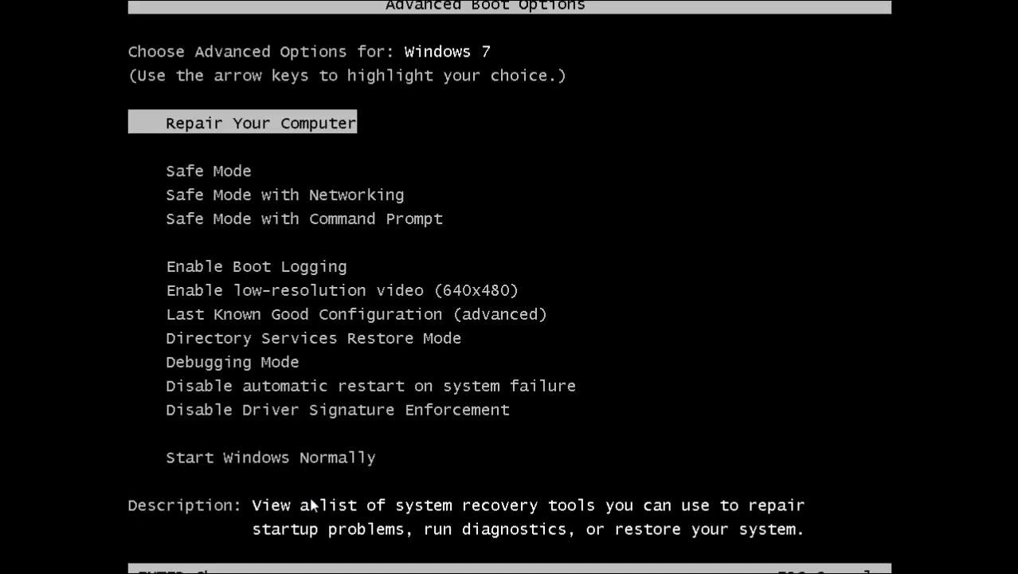
key("Down")
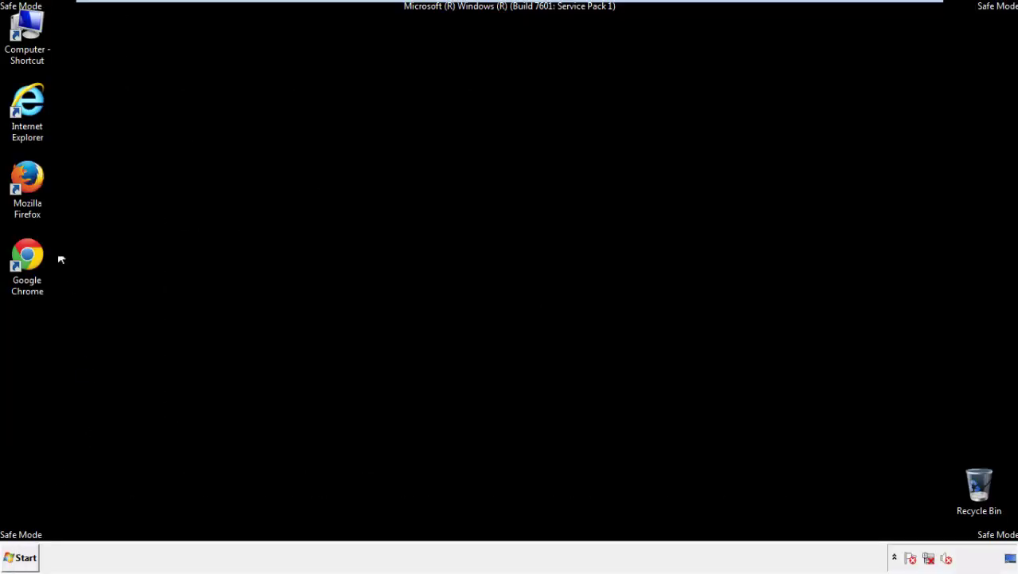
Step: Launch Firefox, decline the default-browser prompt, and make sure the menu bar is showing
double_click(37, 185)
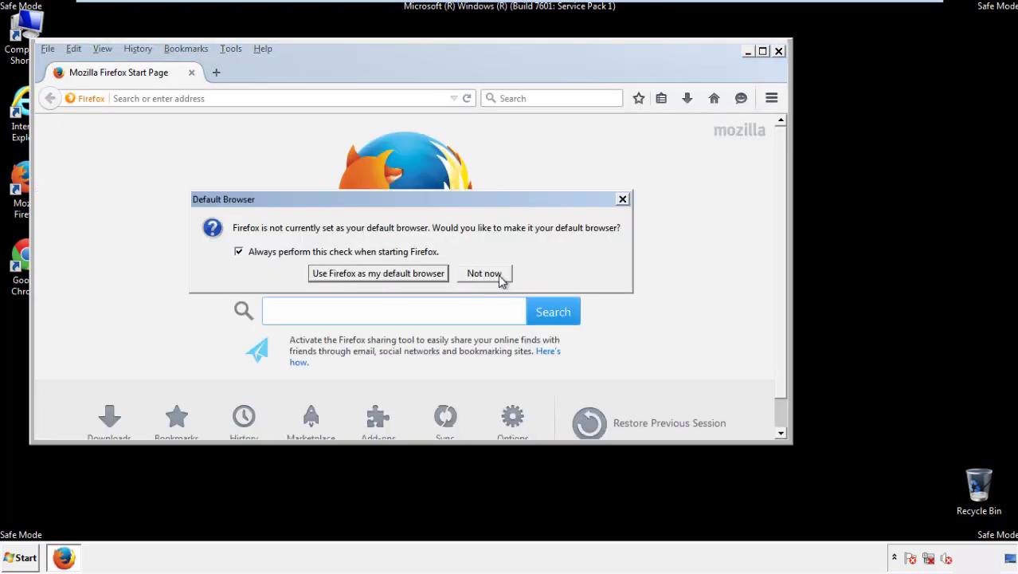
left_click(485, 273)
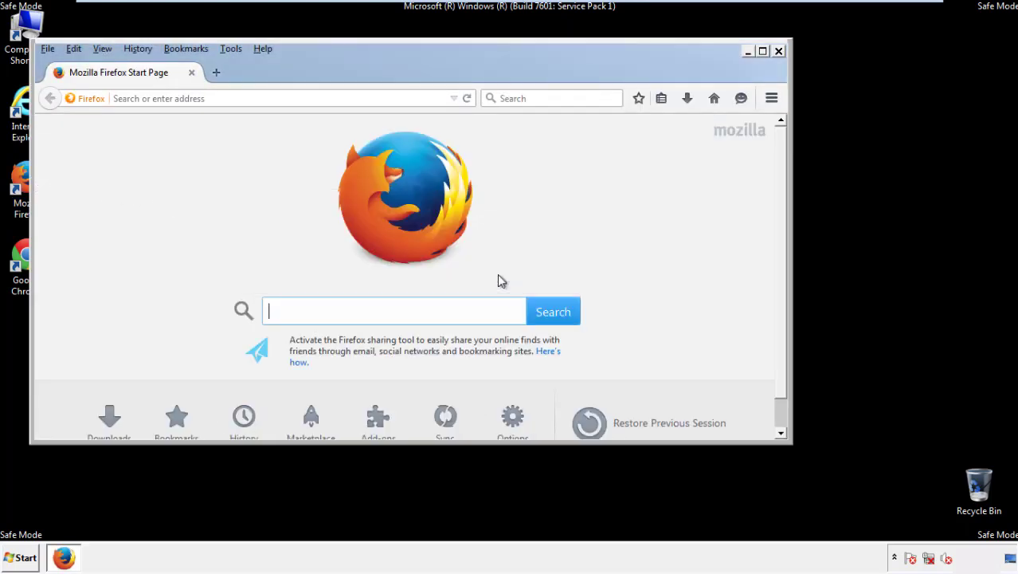
right_click(313, 70)
left_click(343, 119)
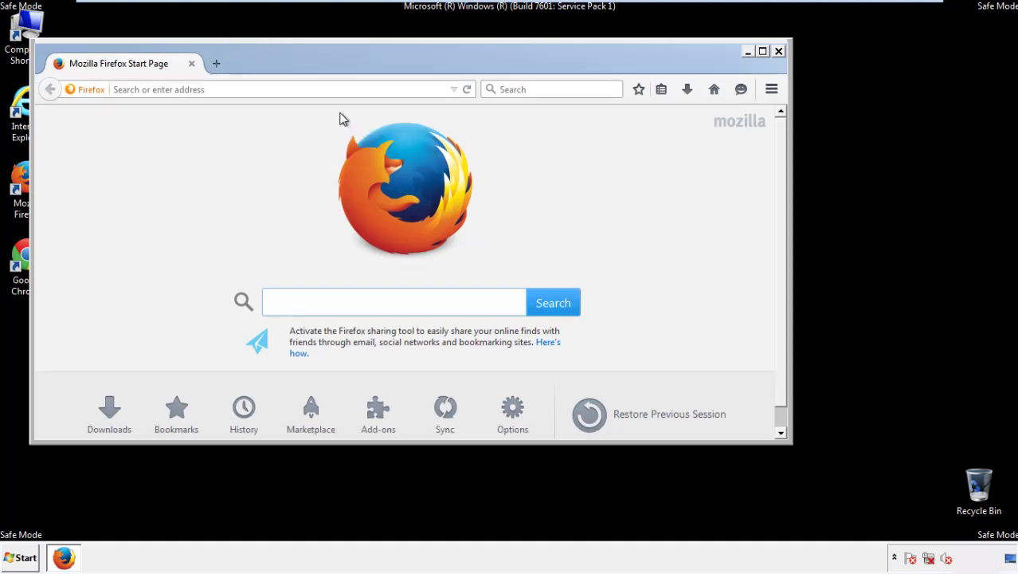
right_click(320, 64)
left_click(331, 123)
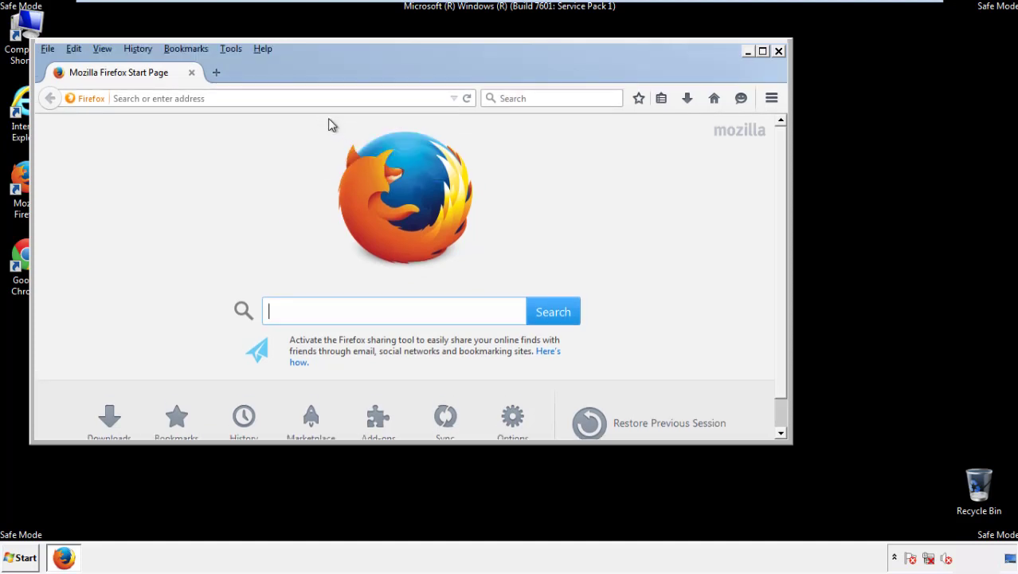
Step: Clear recent history for Everything with all items, including Offline Website Data and Site Preferences, checked
left_click(146, 53)
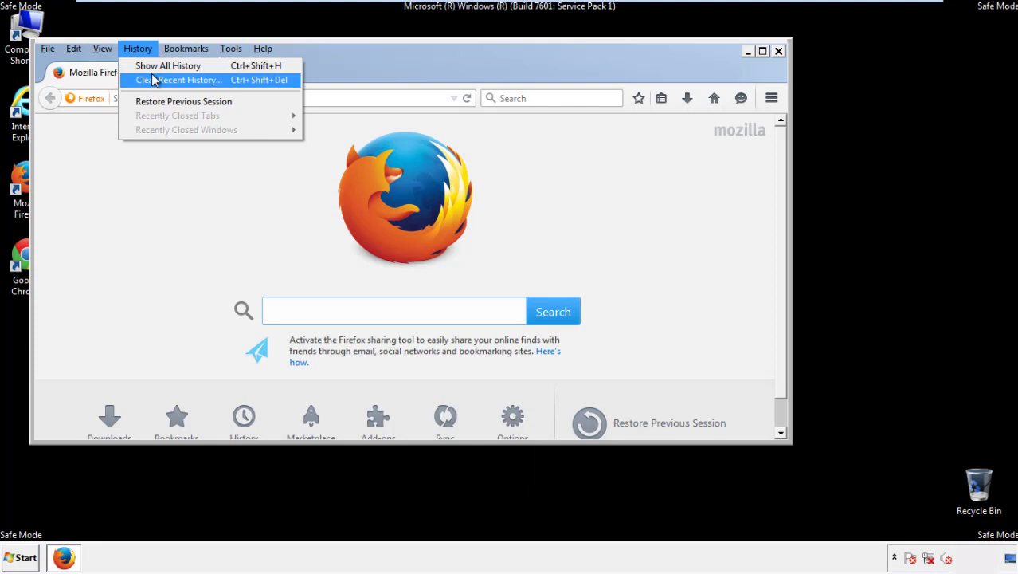
left_click(153, 80)
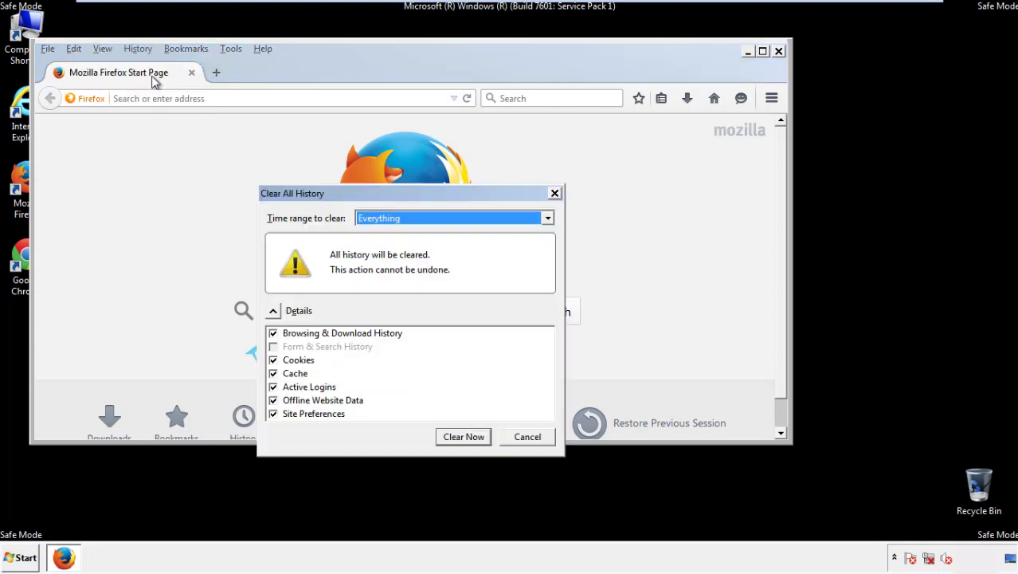
left_click(374, 220)
left_click(382, 298)
left_click(274, 400)
left_click(274, 400)
left_click(274, 415)
left_click(274, 416)
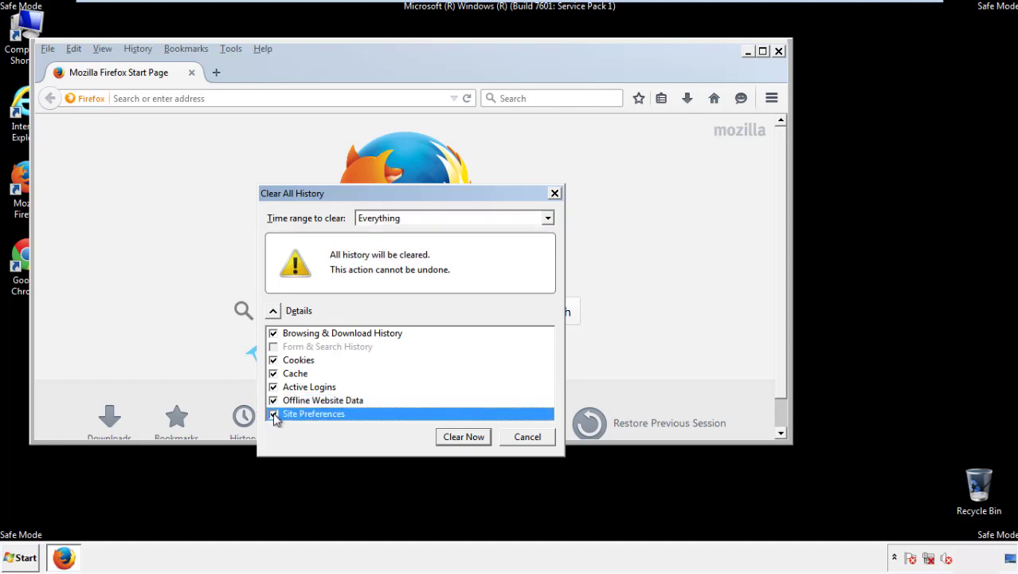
left_click(463, 437)
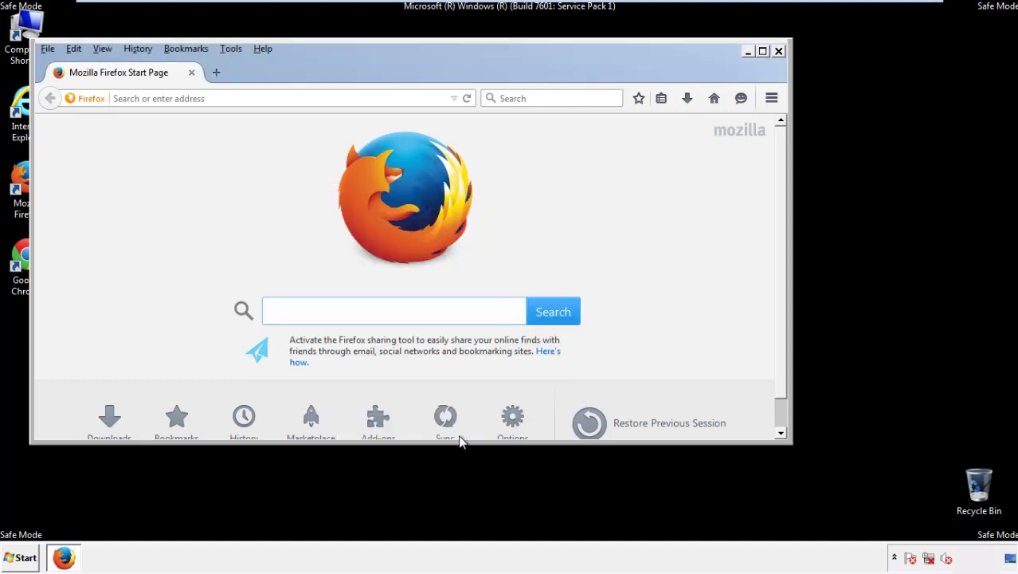
Step: Refresh Firefox to its defaults from the Troubleshooting Information page
left_click(263, 48)
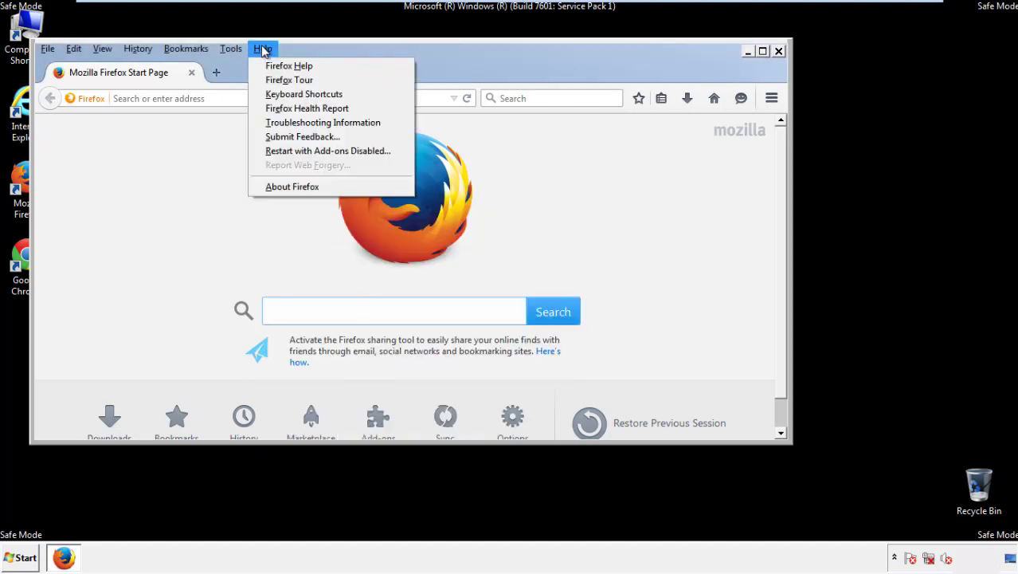
left_click(297, 123)
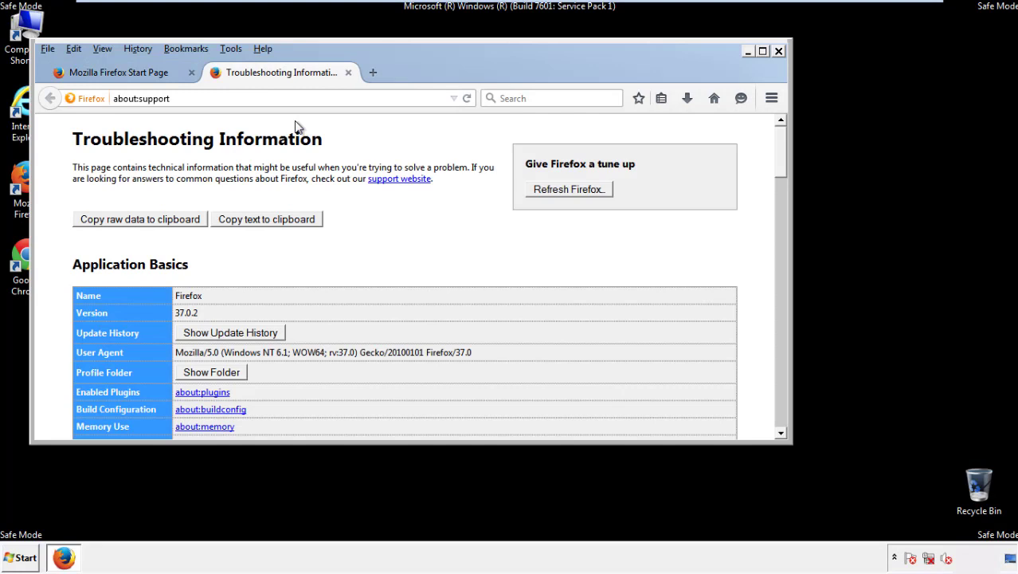
left_click(590, 194)
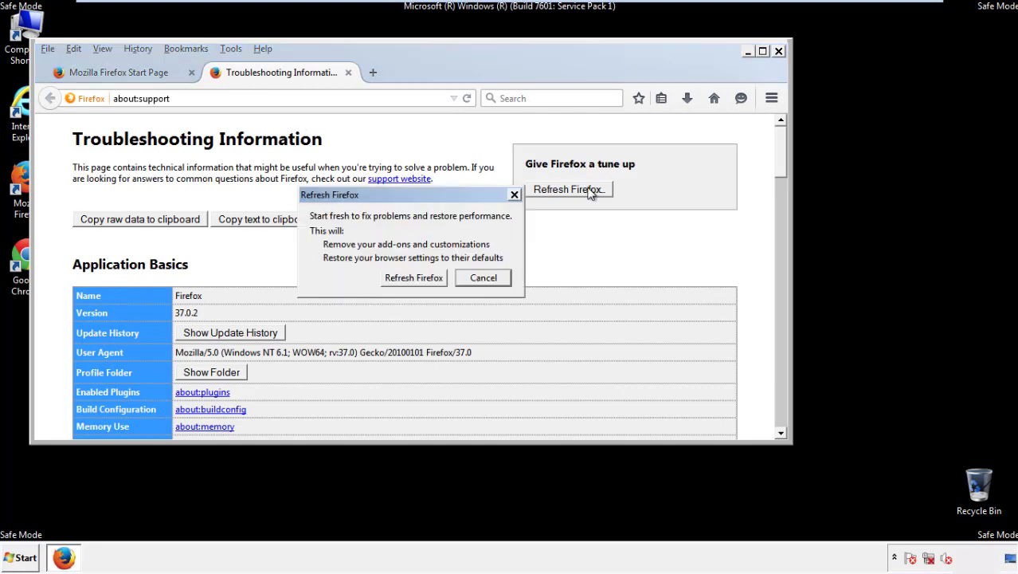
left_click(414, 279)
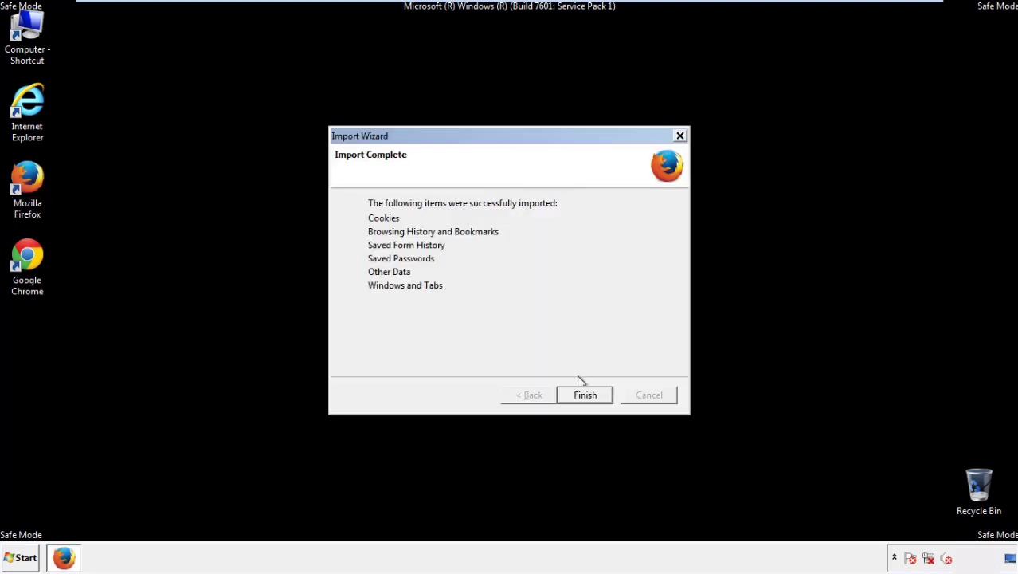
Step: Finish the Import Wizard, decline the default-browser prompt, and close Firefox
left_click(585, 396)
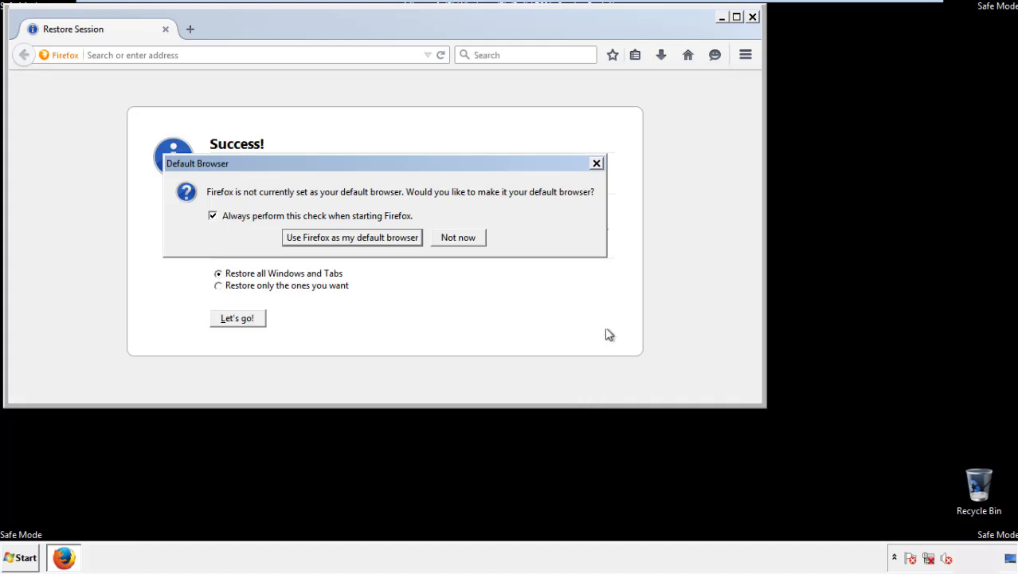
left_click(459, 239)
left_click(752, 16)
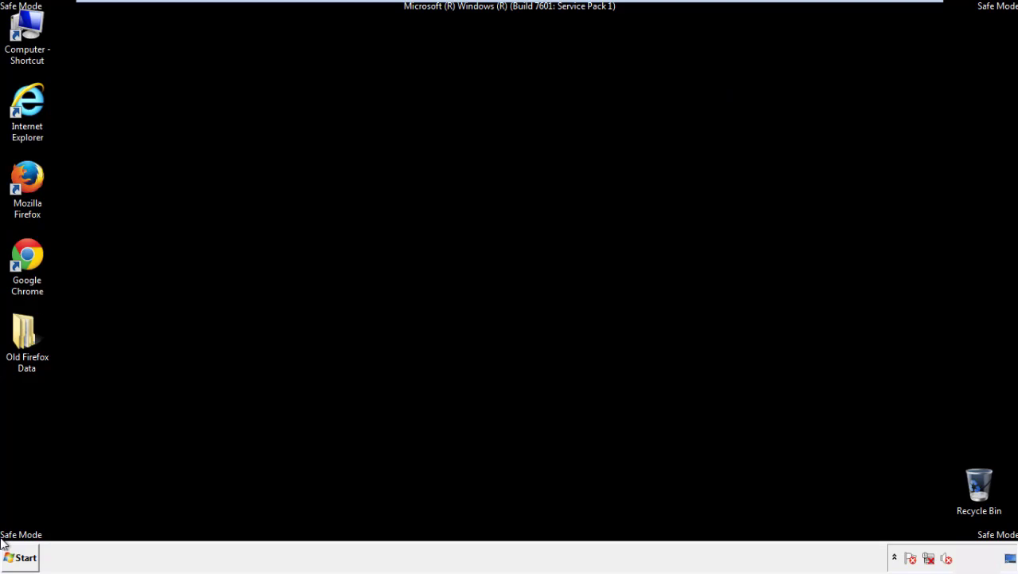
left_click(24, 253)
Step: Launch Chrome, dismiss the default-browser prompt, and go to History from Settings
double_click(24, 253)
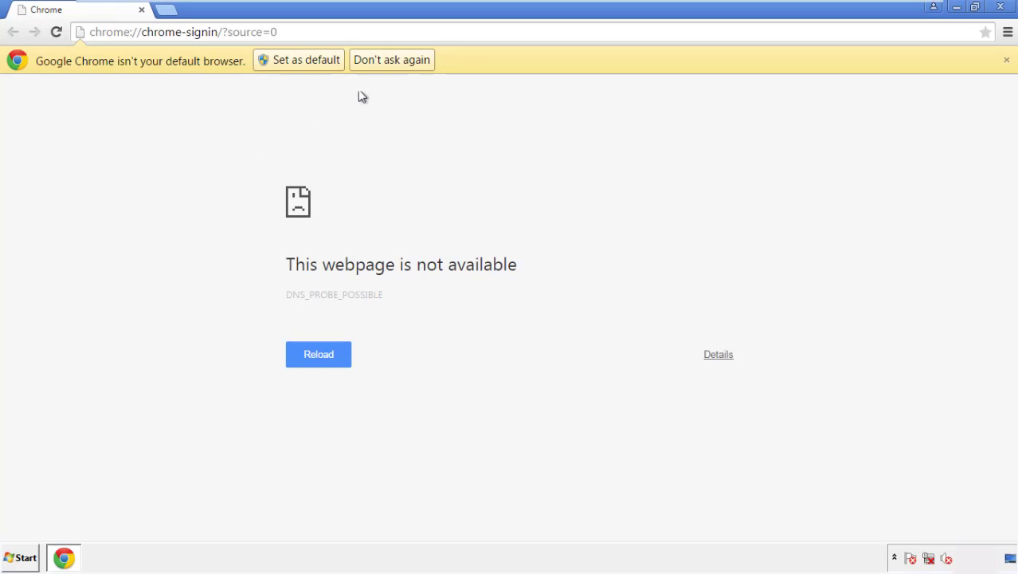
left_click(392, 60)
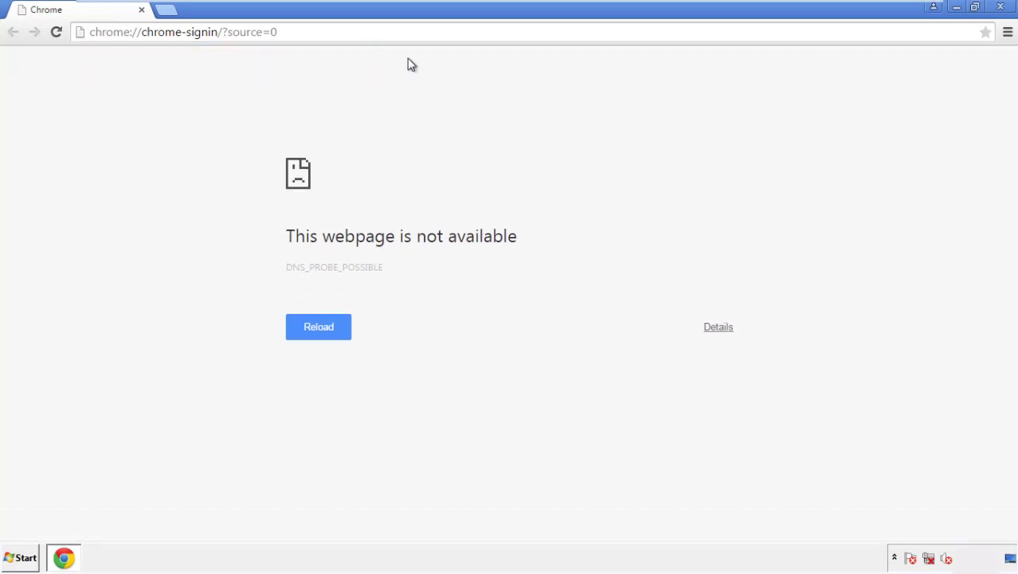
left_click(1008, 34)
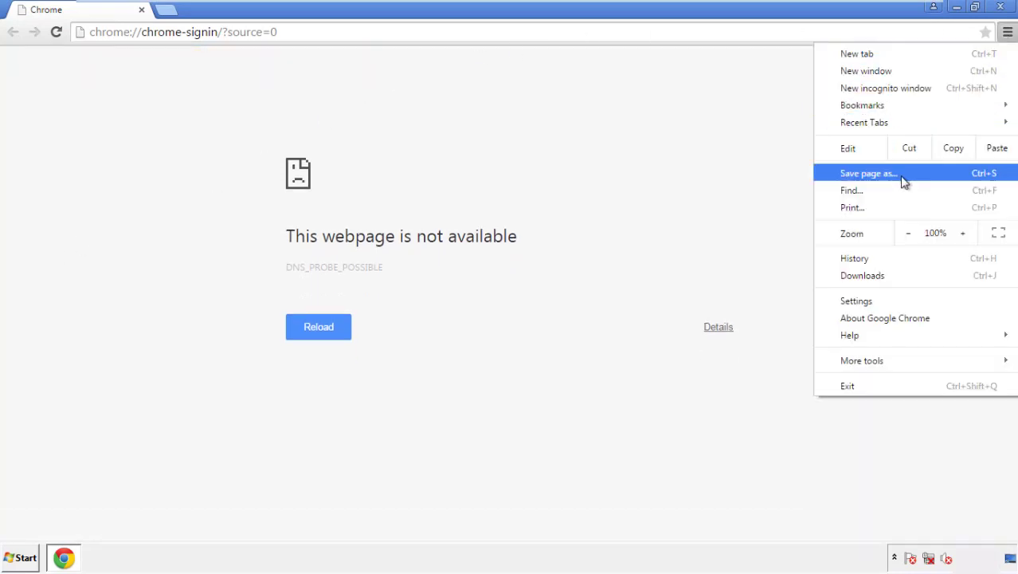
left_click(861, 301)
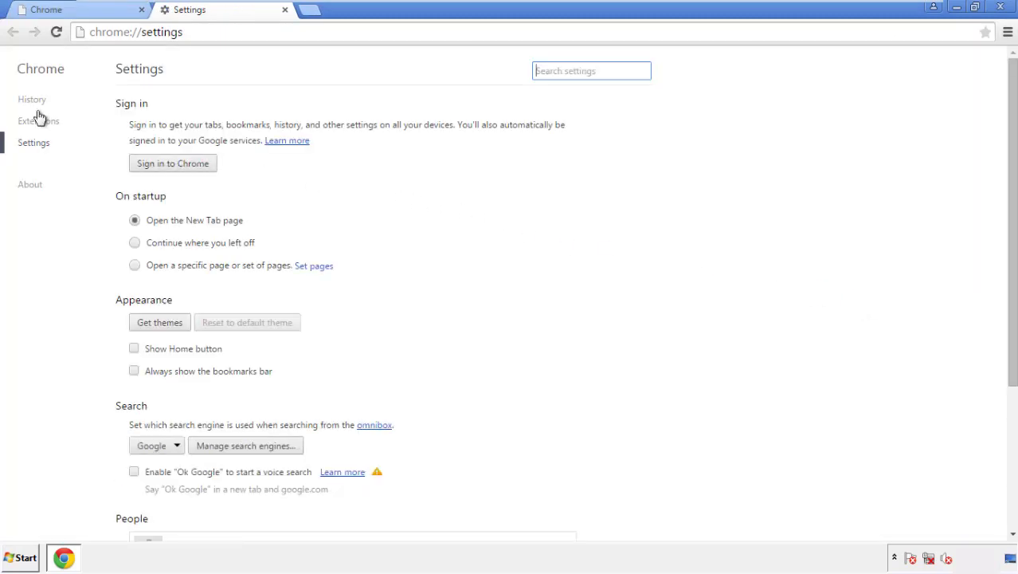
left_click(36, 103)
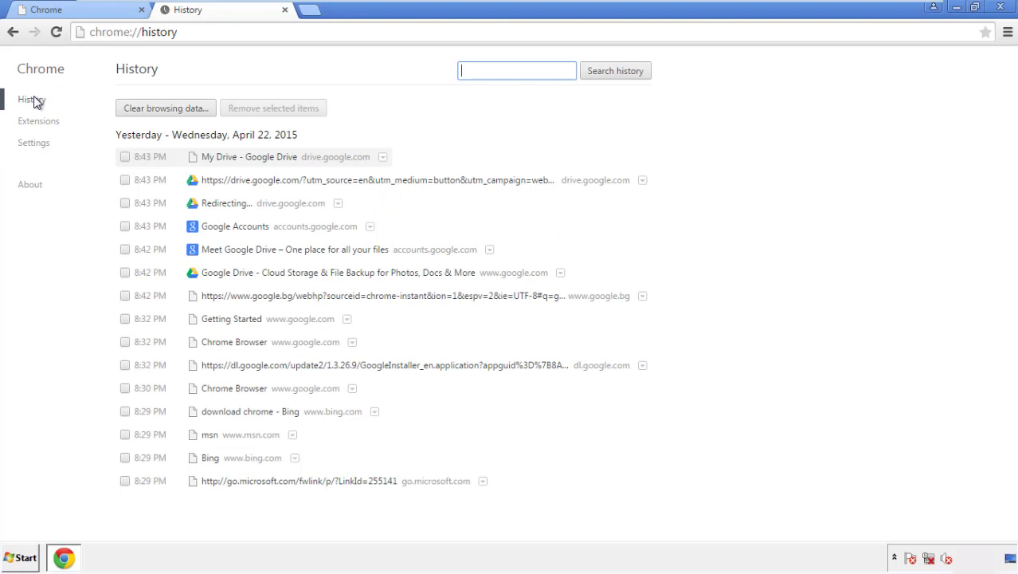
Step: Clear Chrome browsing data from the beginning of time, including autofill form data
left_click(151, 111)
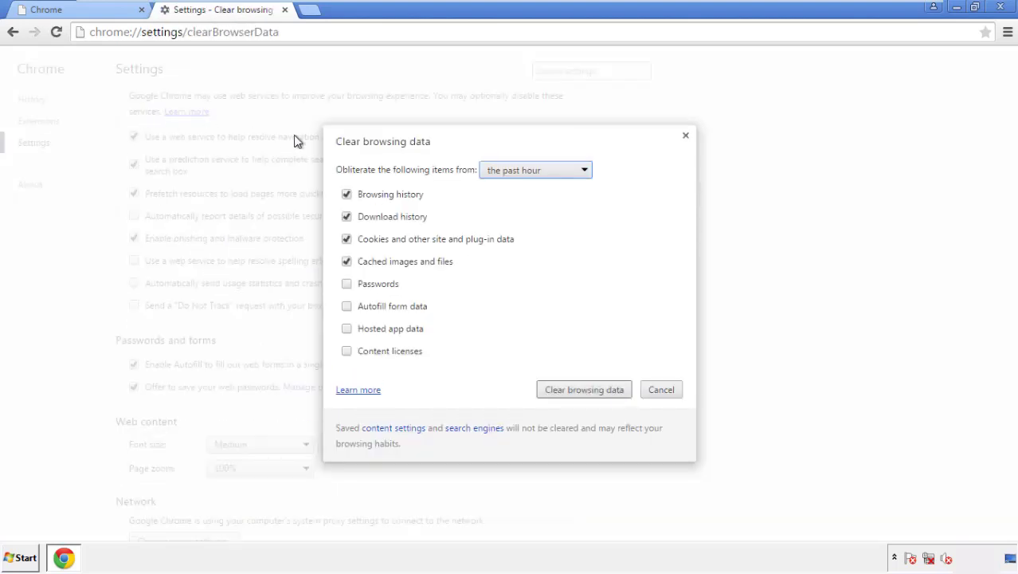
left_click(513, 172)
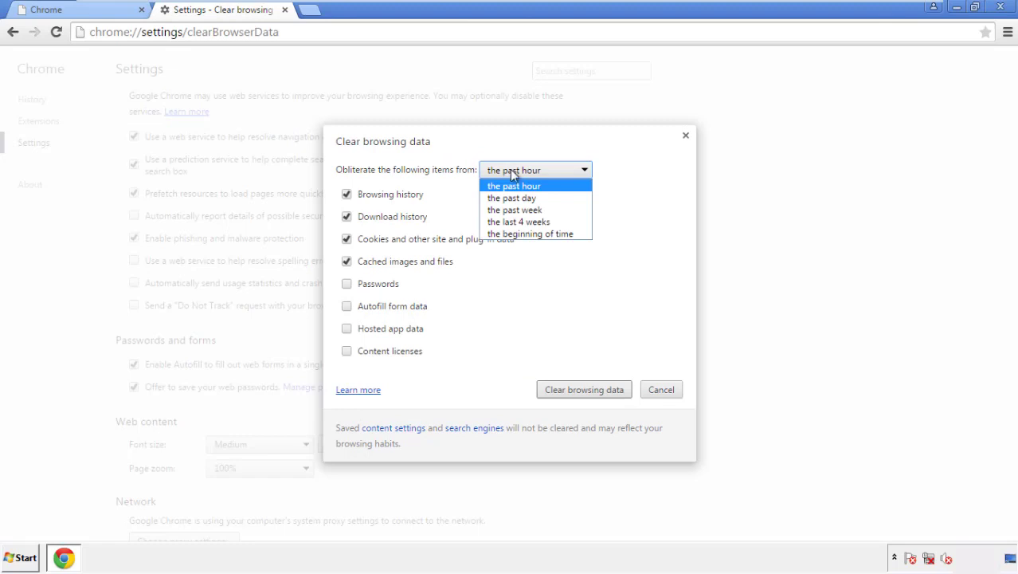
left_click(510, 234)
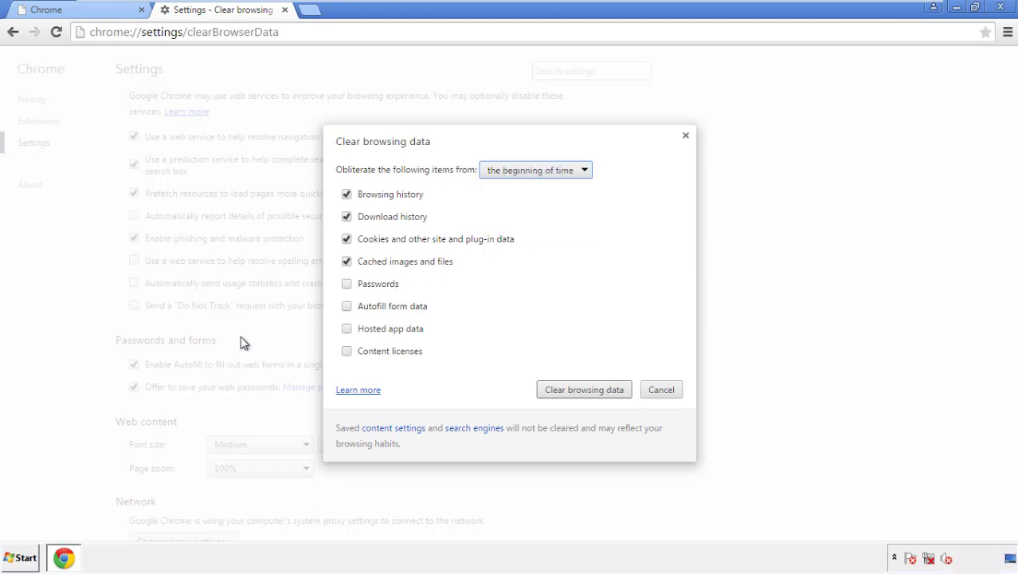
left_click(350, 308)
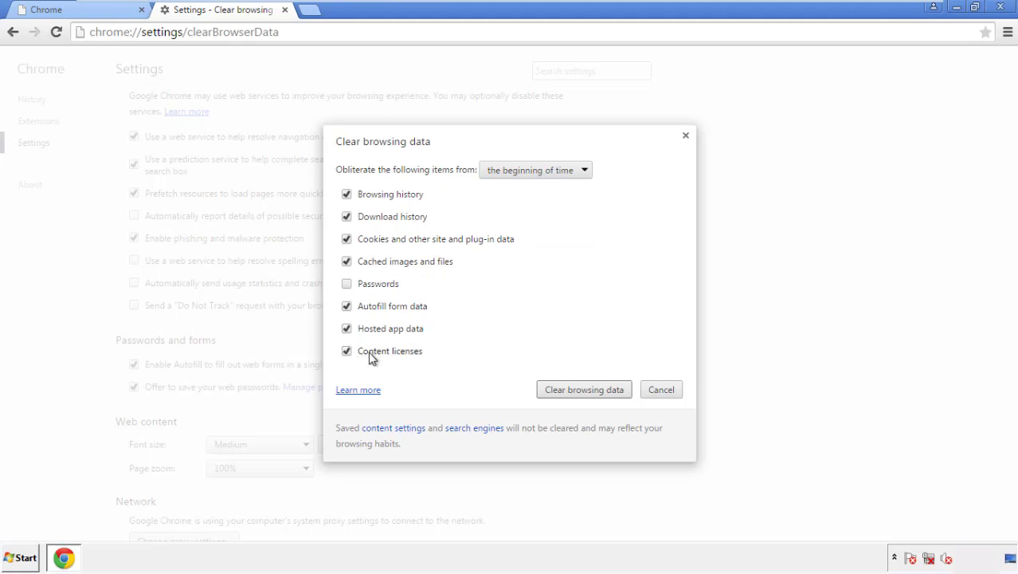
left_click(572, 392)
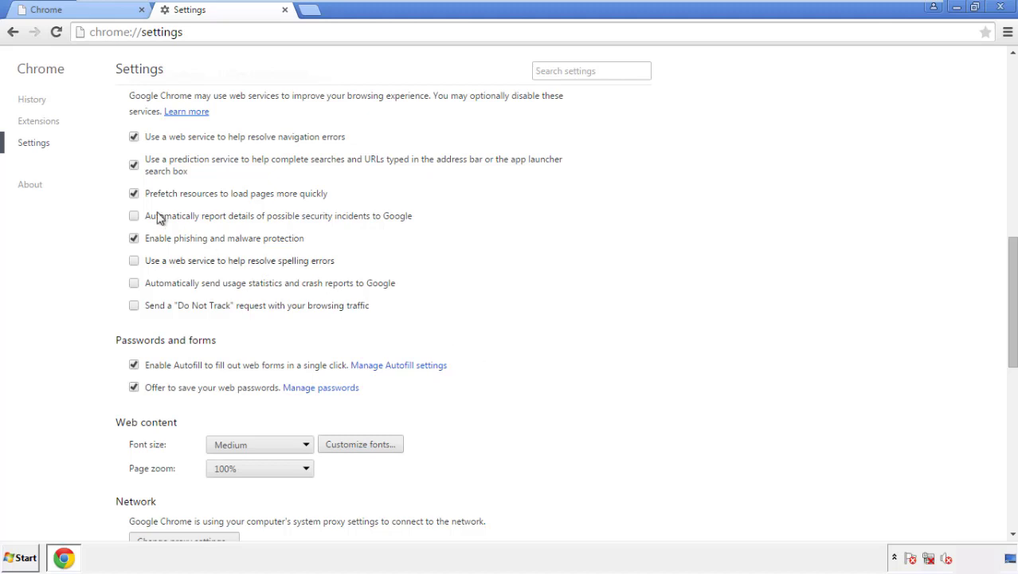
Step: Reset Chrome settings to their original defaults and close the browser
left_click_drag(1012, 254, 1010, 428)
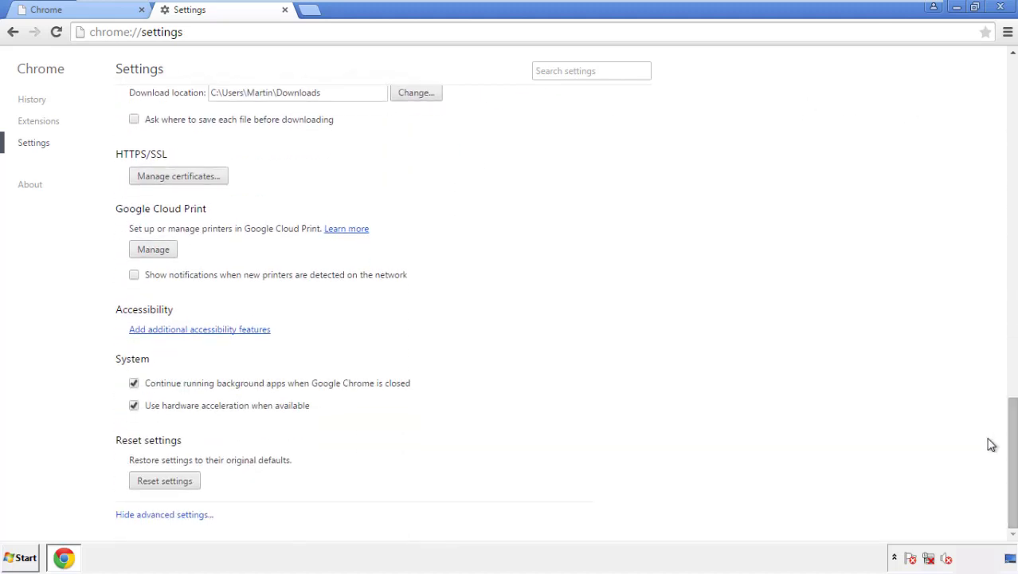
left_click(192, 488)
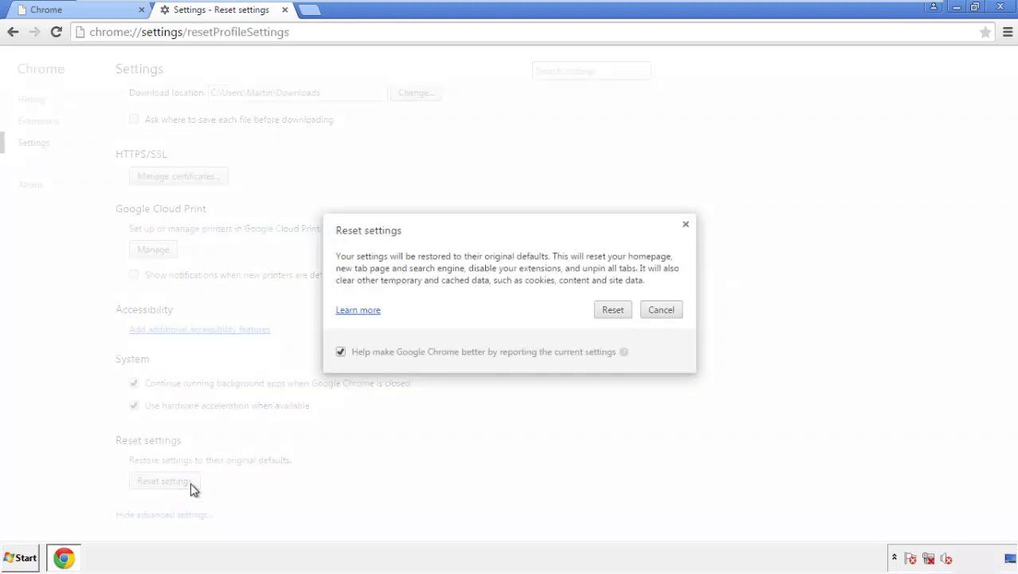
left_click(613, 310)
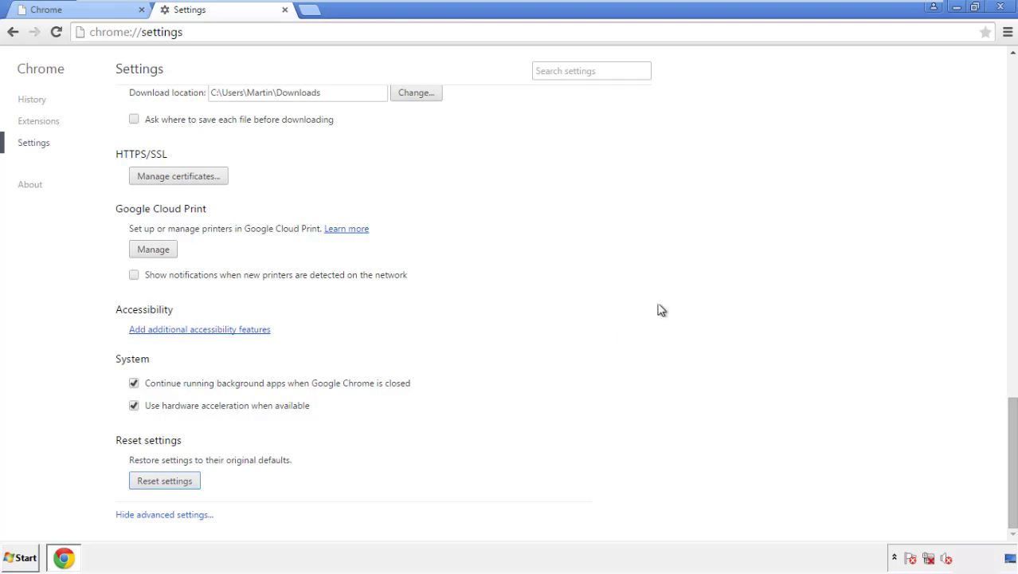
left_click(1000, 6)
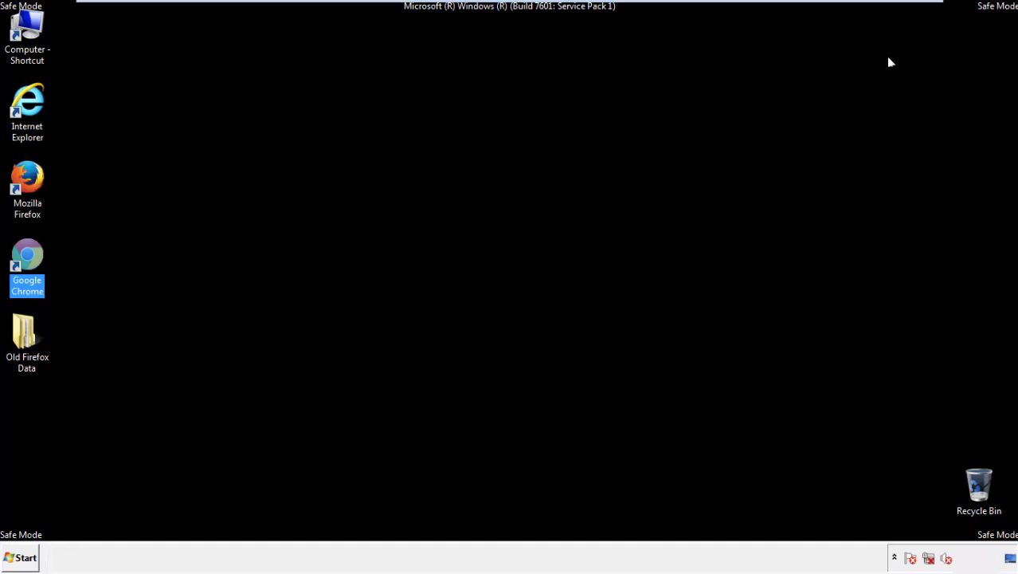
Step: Deselect the desktop icons and launch Mozilla Firefox from its desktop icon
left_click(549, 256)
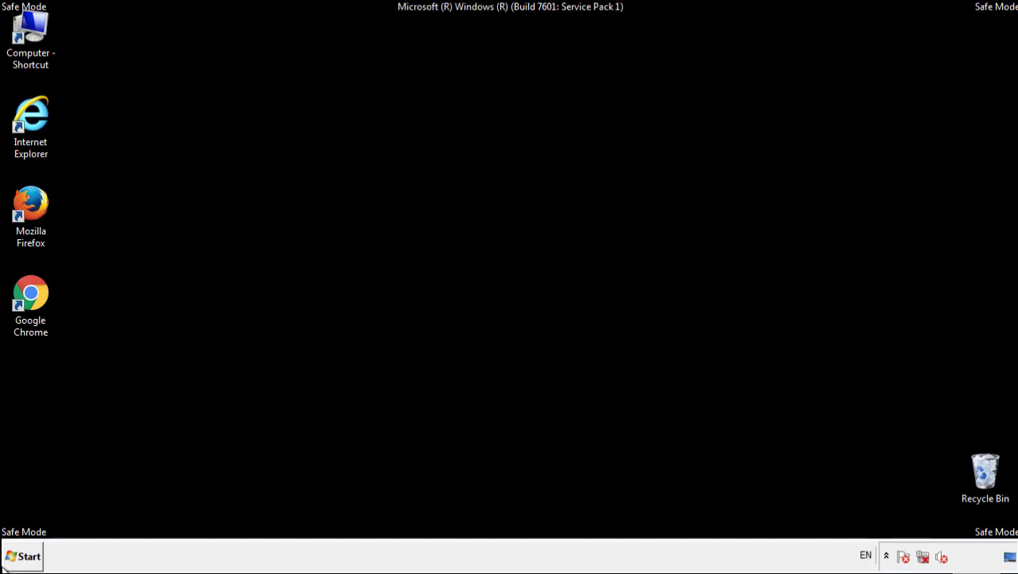
double_click(39, 198)
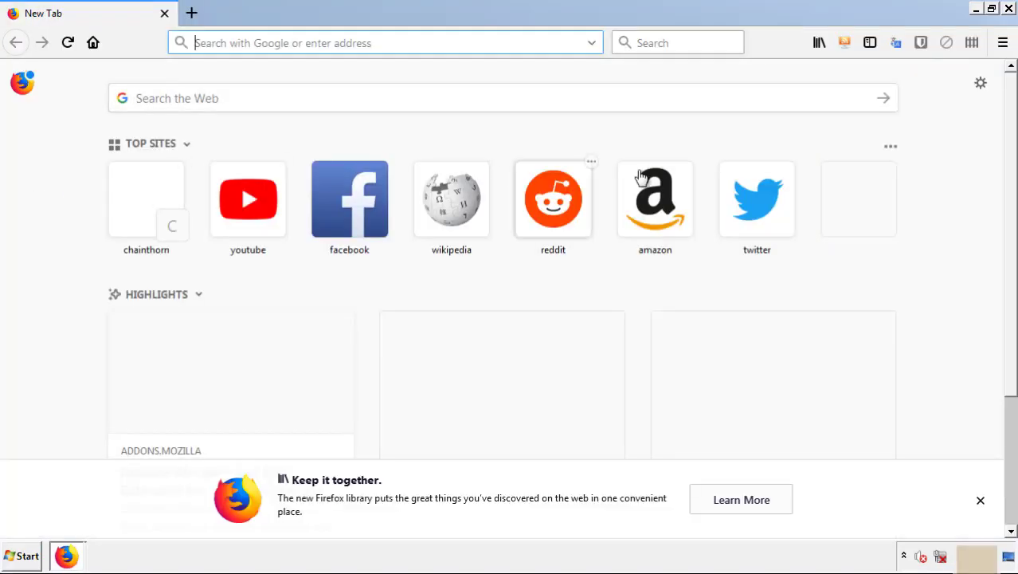
Step: Remove the Search Mine extension in the Add-ons Manager and close Firefox
left_click(1003, 42)
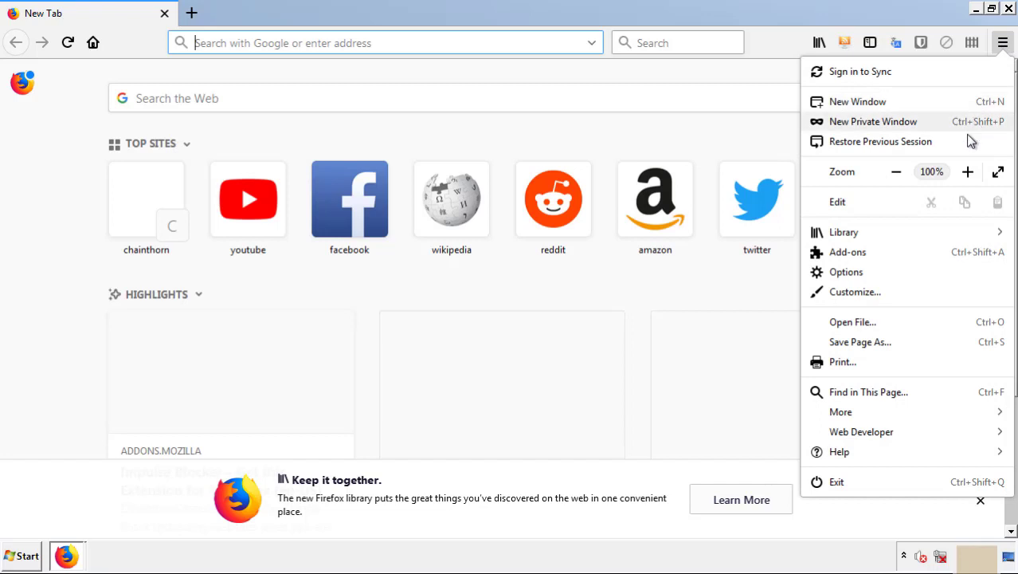
left_click(939, 257)
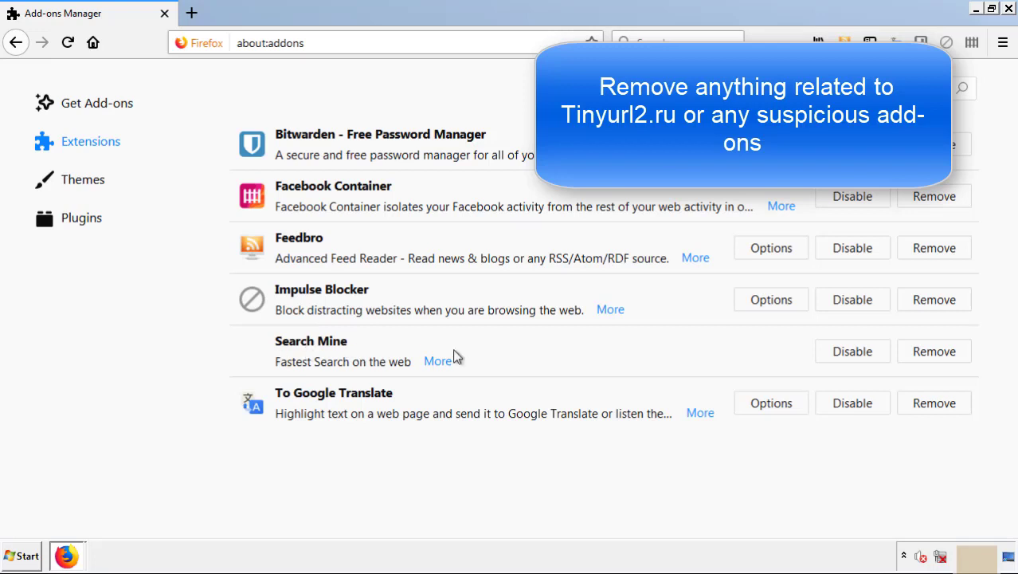
left_click(929, 359)
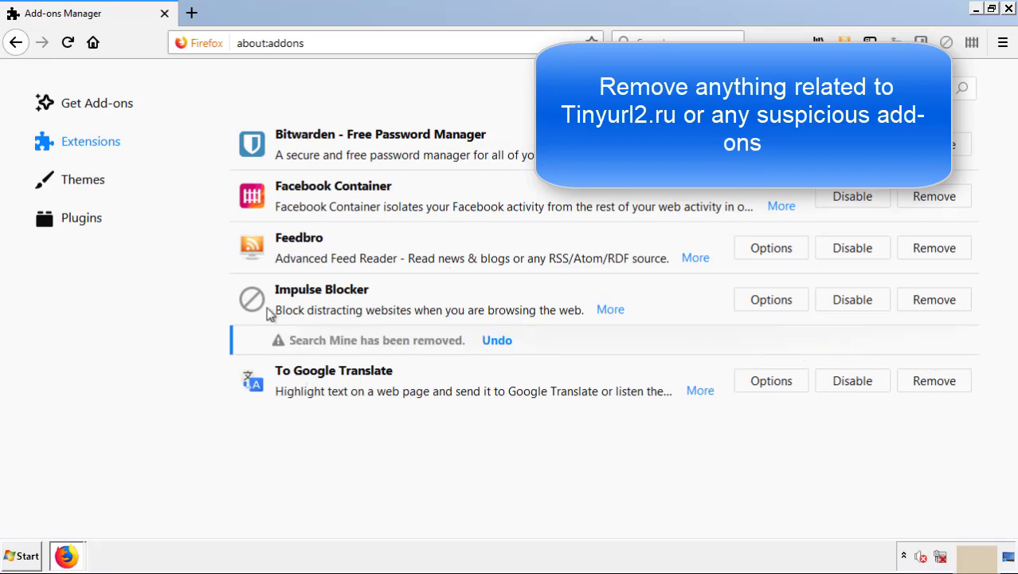
left_click(1008, 9)
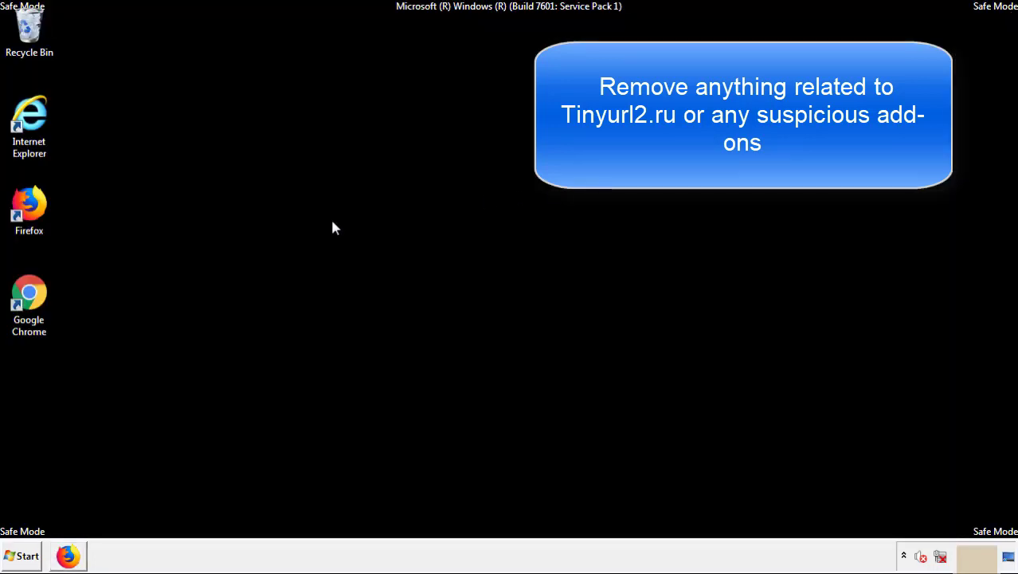
Step: Launch Google Chrome and go to its Extensions page via More tools
double_click(28, 310)
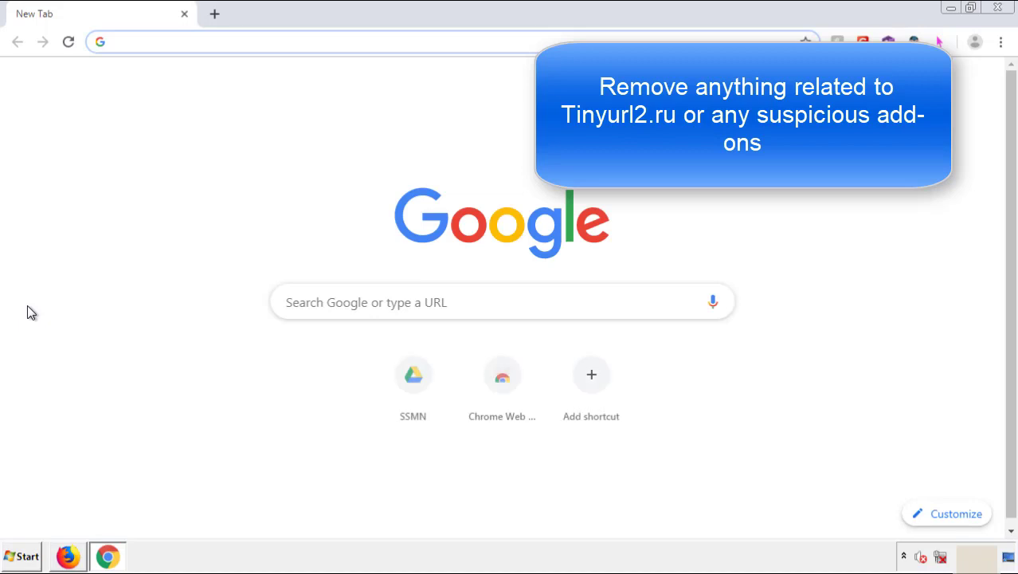
left_click(1002, 42)
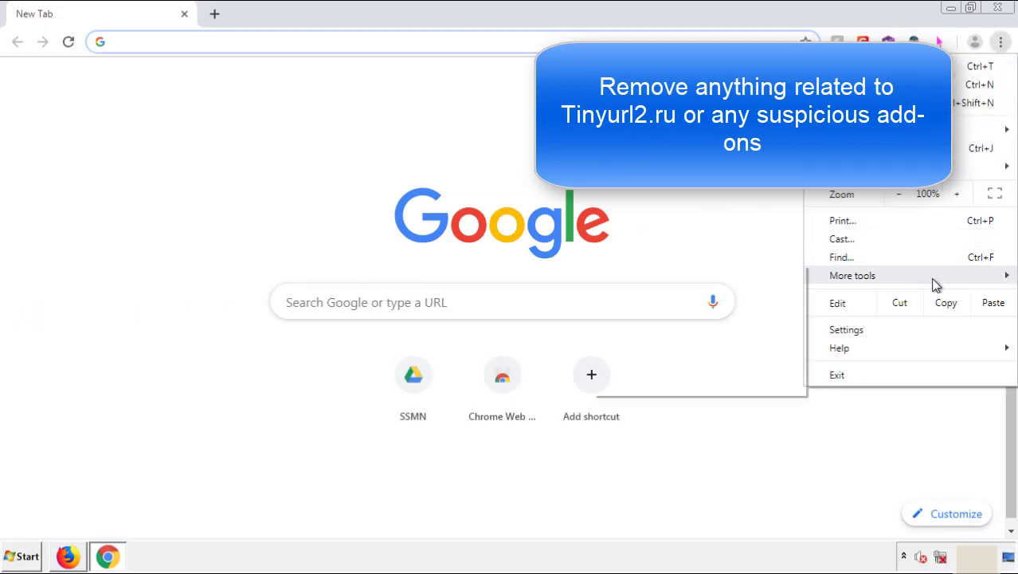
mouse_move(914, 279)
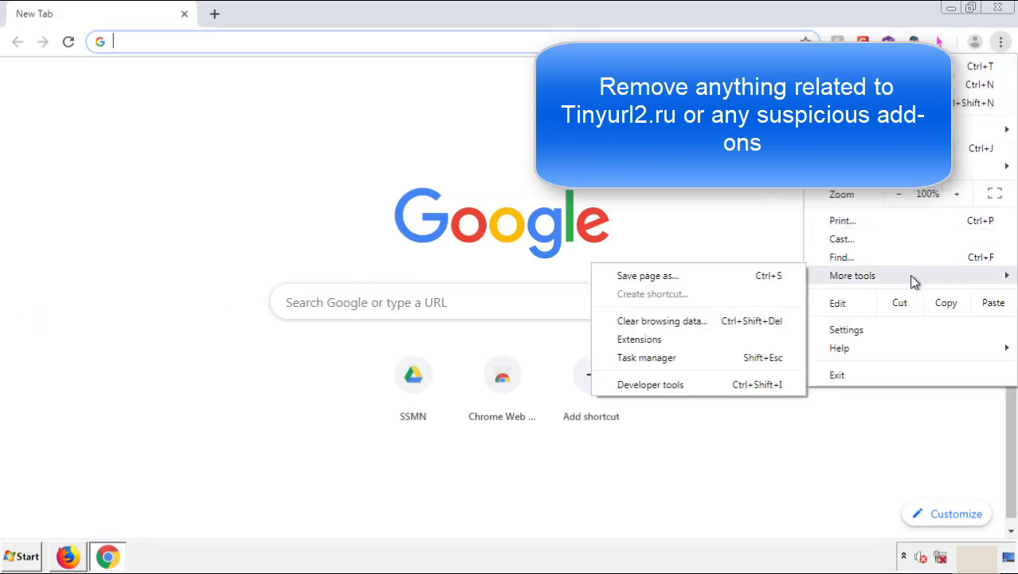
left_click(647, 338)
Step: Remove the Search Mine extension, close Chrome, and bring up the Start menu
scroll(289, 266, "down", 7)
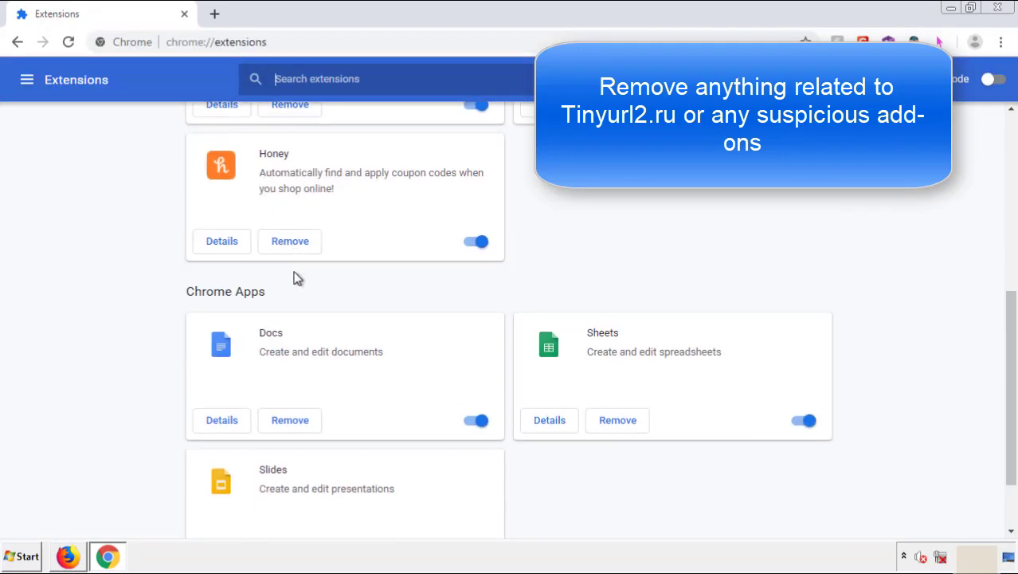
scroll(384, 291, "up", 8)
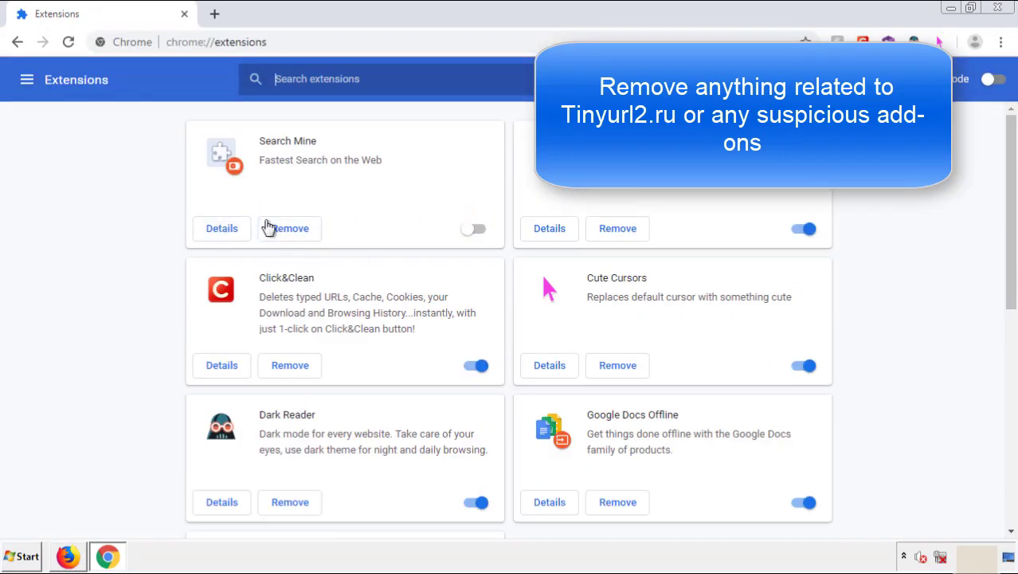
left_click(289, 233)
key("Return")
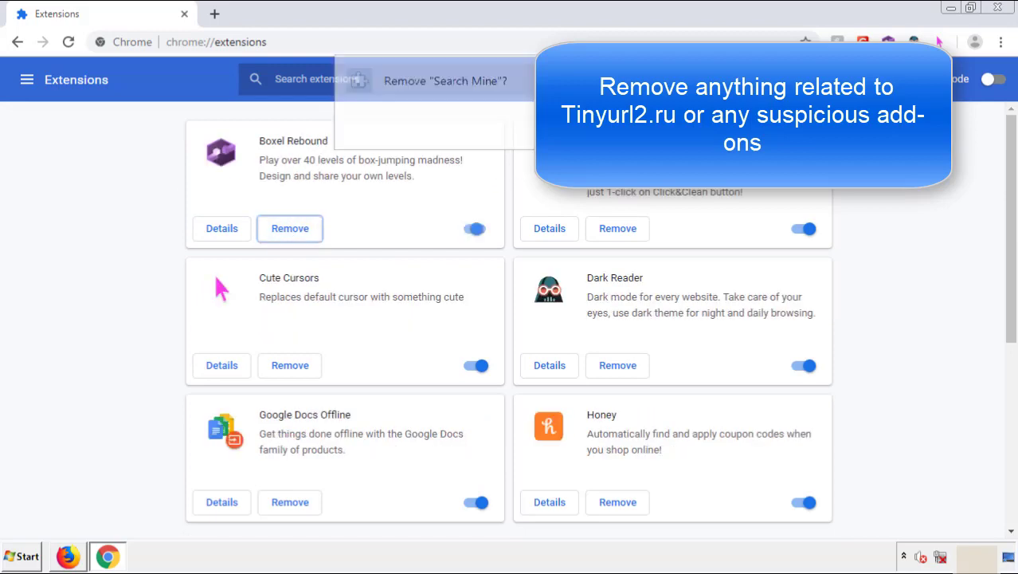
left_click(1005, 9)
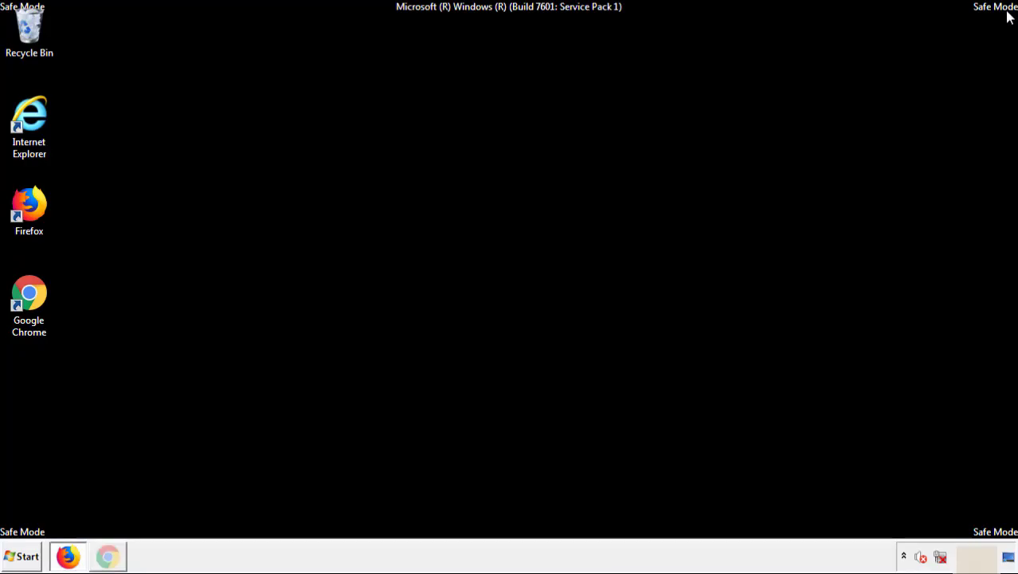
left_click(26, 557)
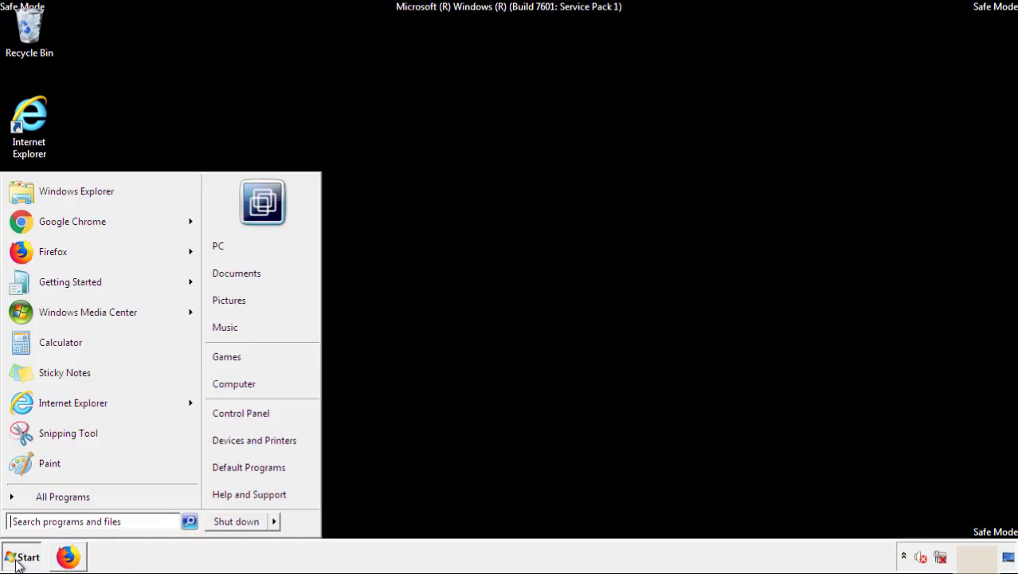